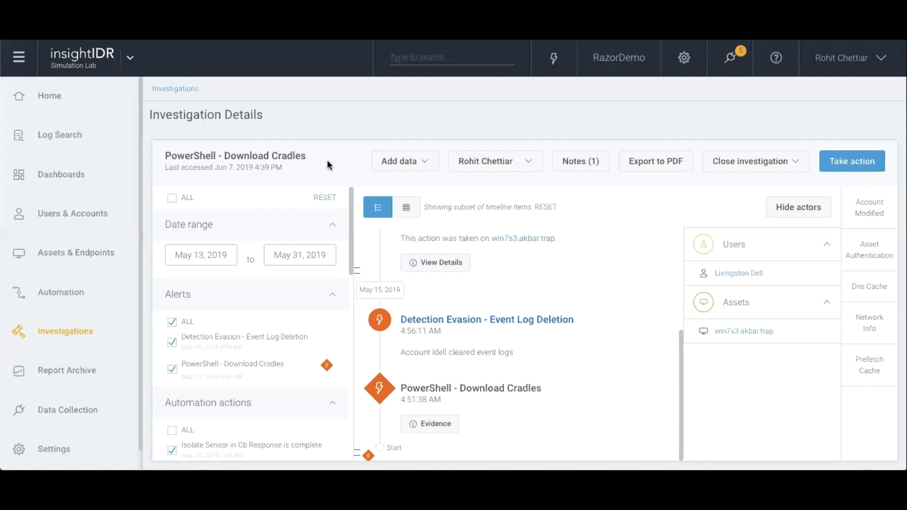
- Open the add-data list, try the network data option, then dismiss its panel
left_click(405, 168)
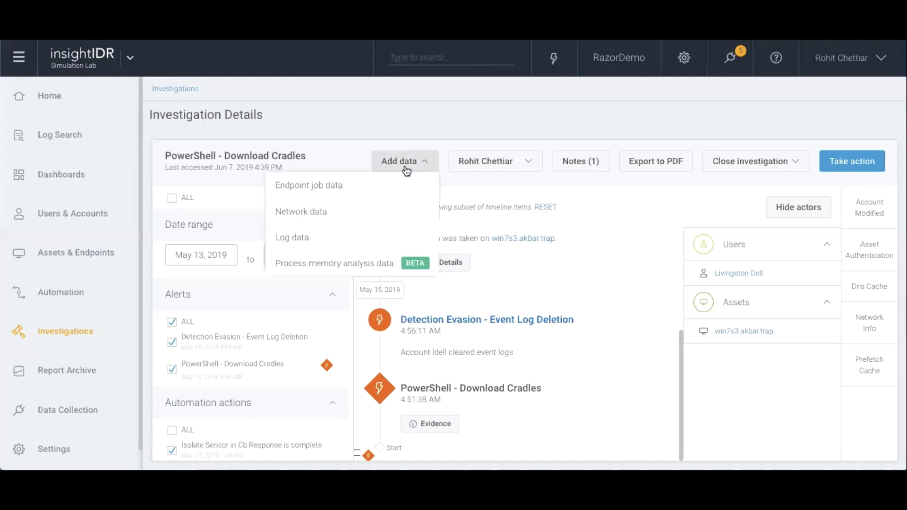
left_click(331, 207)
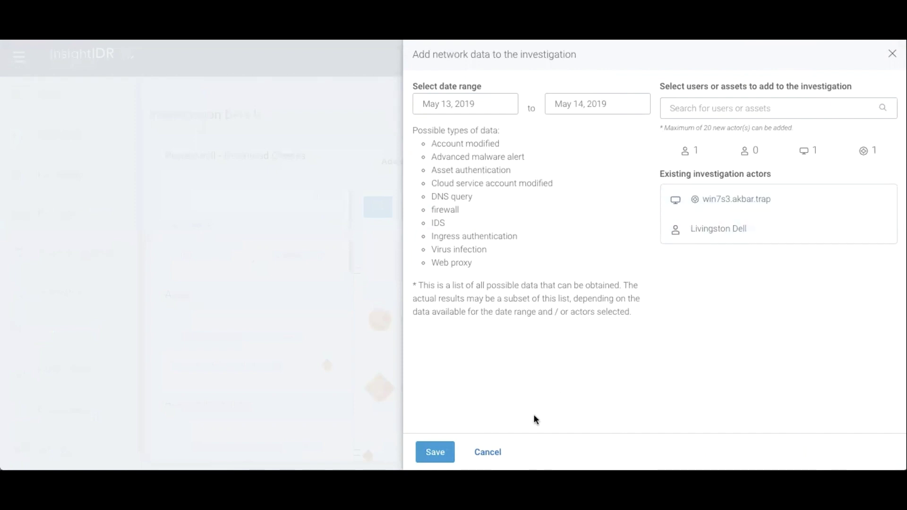
left_click(488, 453)
left_click(865, 248)
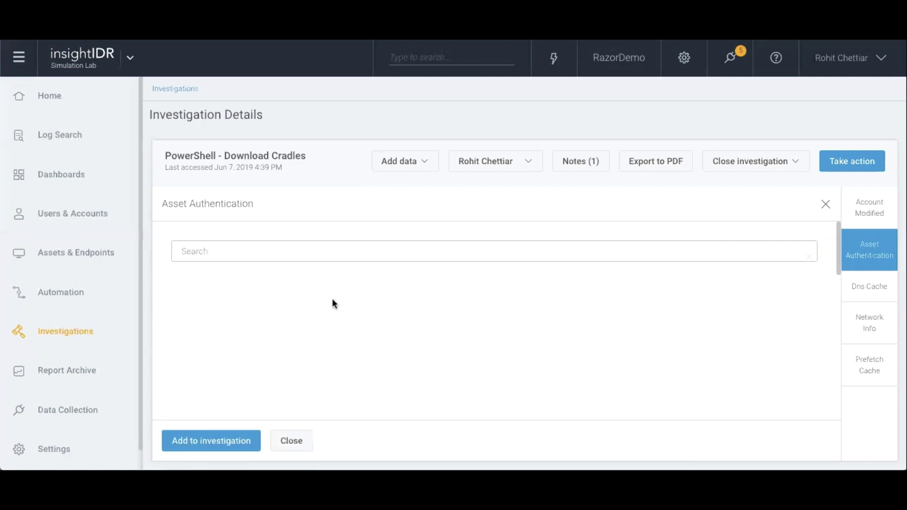
left_click(212, 267)
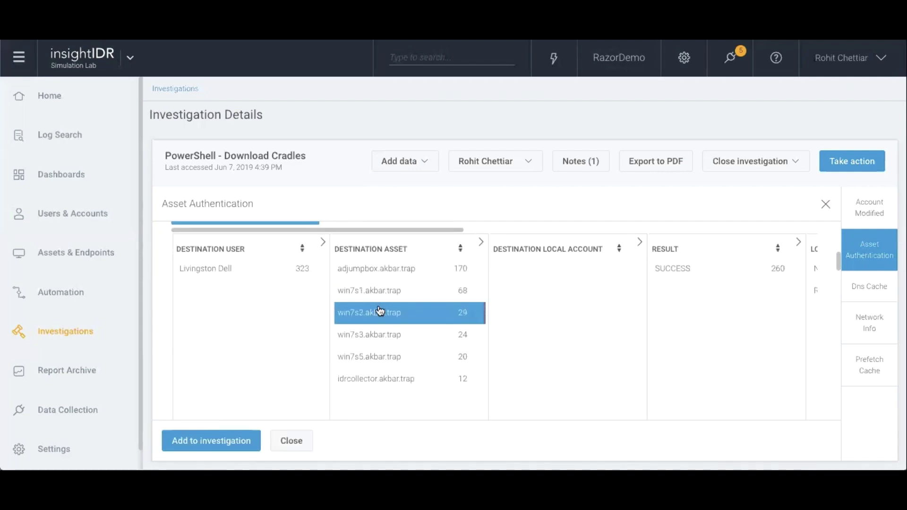
left_click(379, 335)
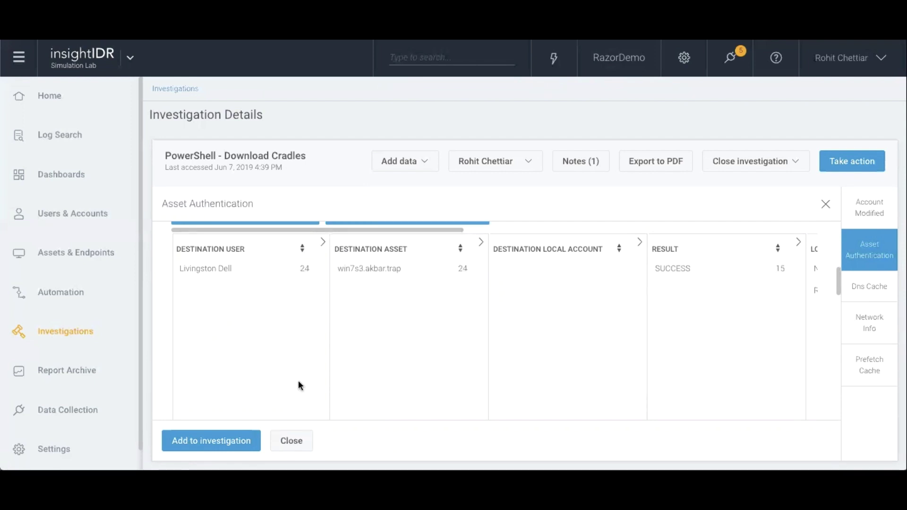
left_click(292, 441)
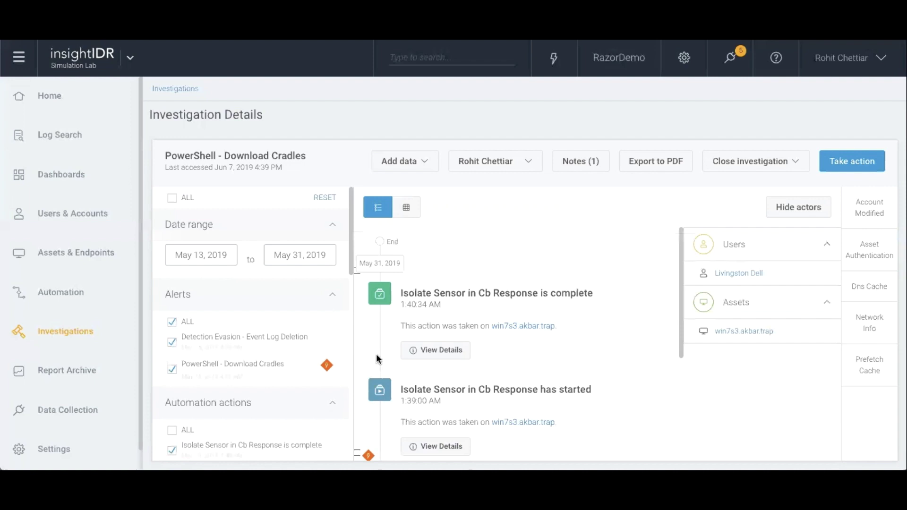
scroll(255, 326, "down", 5)
scroll(256, 328, "down", 5)
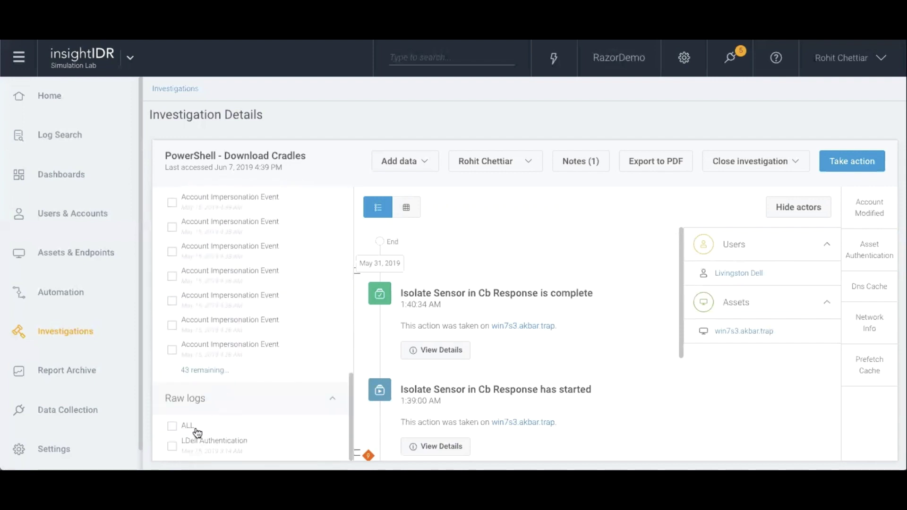
left_click(172, 447)
scroll(460, 358, "down", 2)
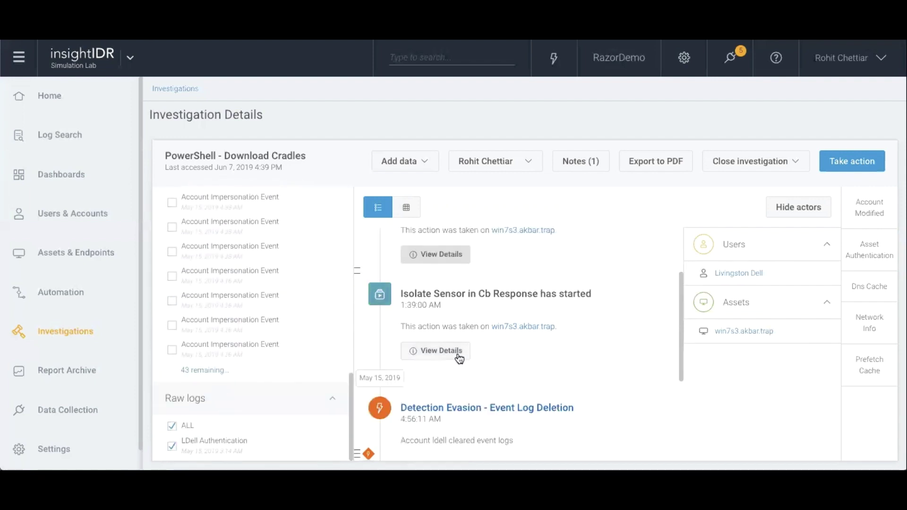
scroll(459, 357, "down", 4)
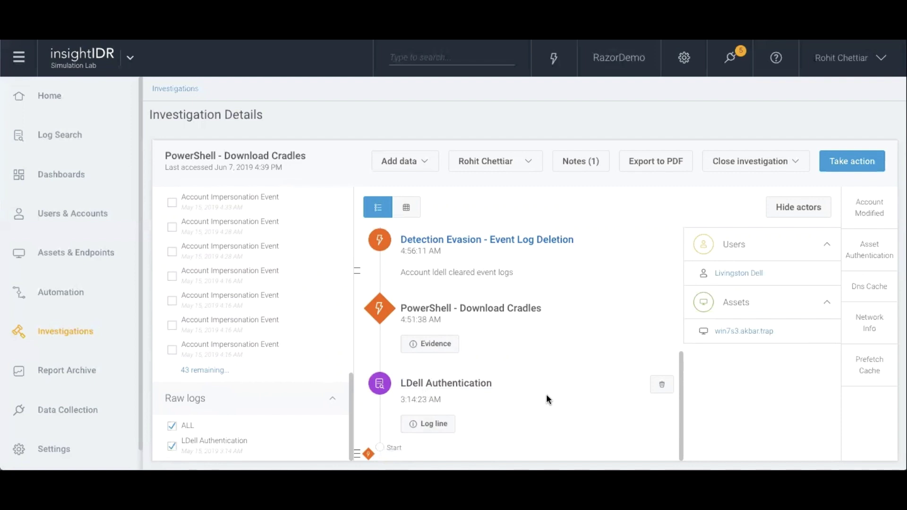
- Show the PowerShell - Download Cradles alert evidence, scrolled down to its Source Data
left_click(433, 349)
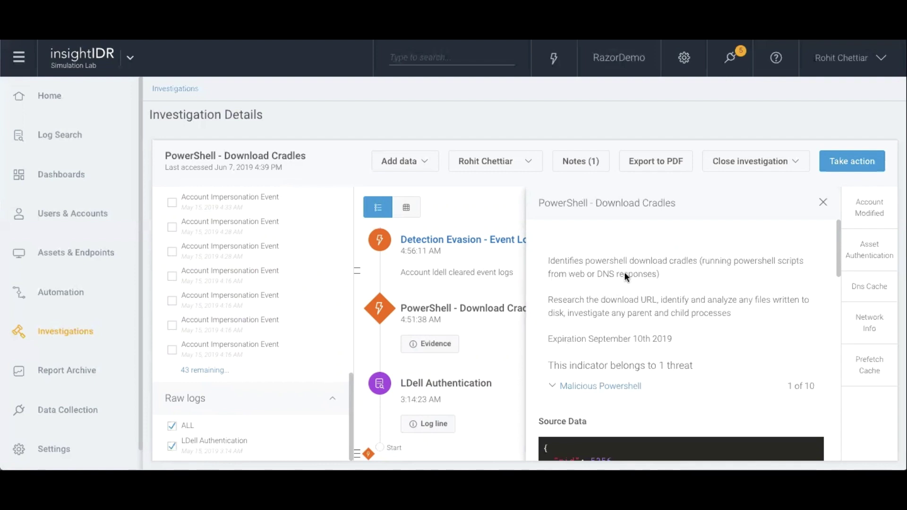
scroll(624, 271, "down", 3)
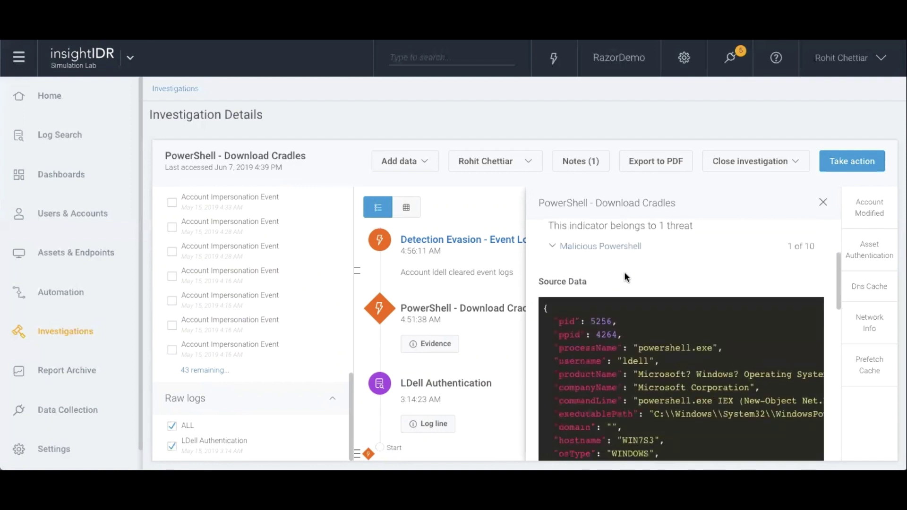
scroll(586, 298, "down", 2)
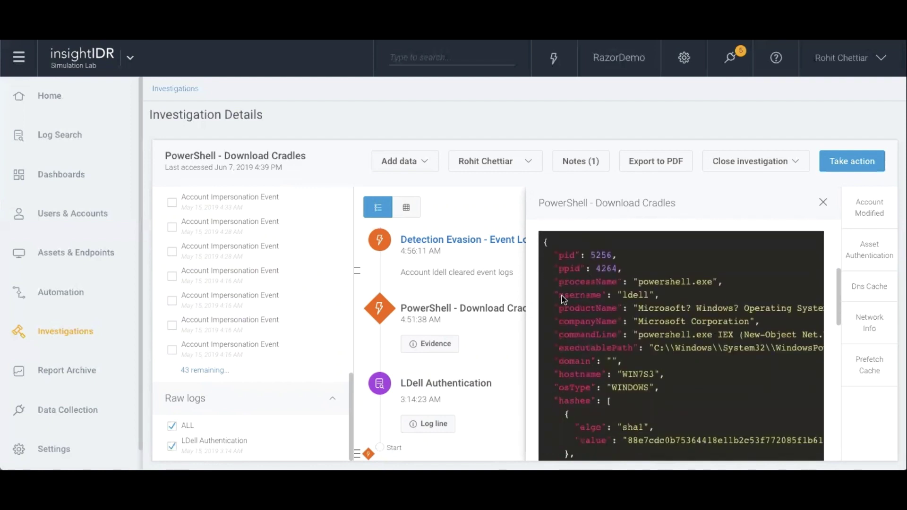
scroll(564, 303, "down", 1)
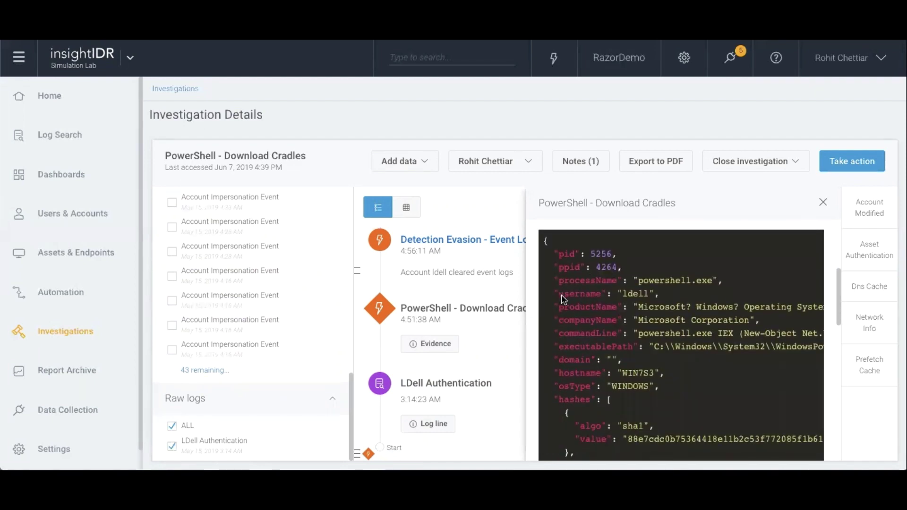
- Highlight the commandLine's githubusercontent download URL and follow it to the Invoke-Mimikatz -DumpCreds call
mouse_move(563, 336)
left_mouse_down()
mouse_move(744, 337)
mouse_move(706, 353)
left_mouse_up()
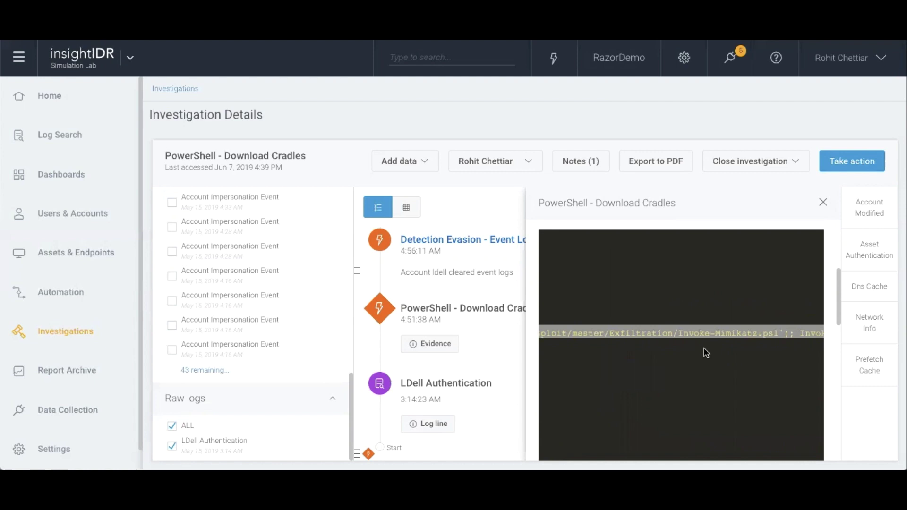
left_click_drag(706, 353, 706, 353)
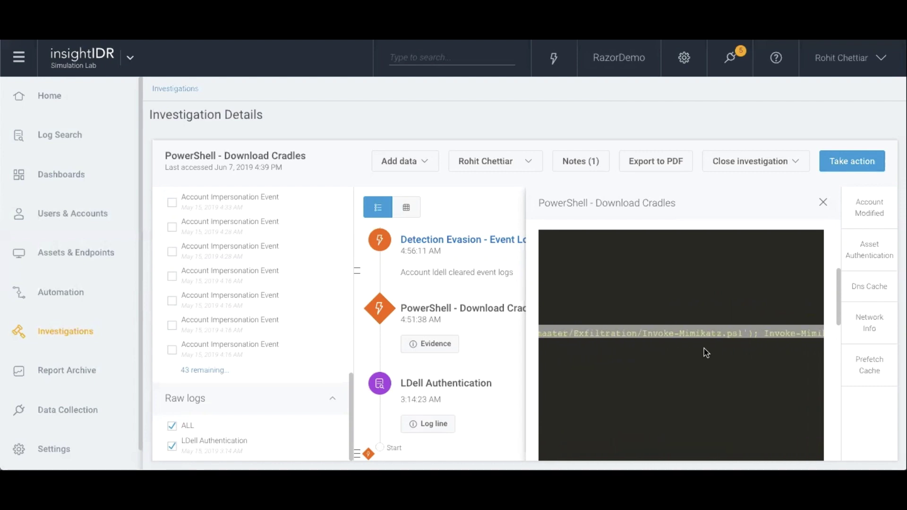
left_click(719, 339)
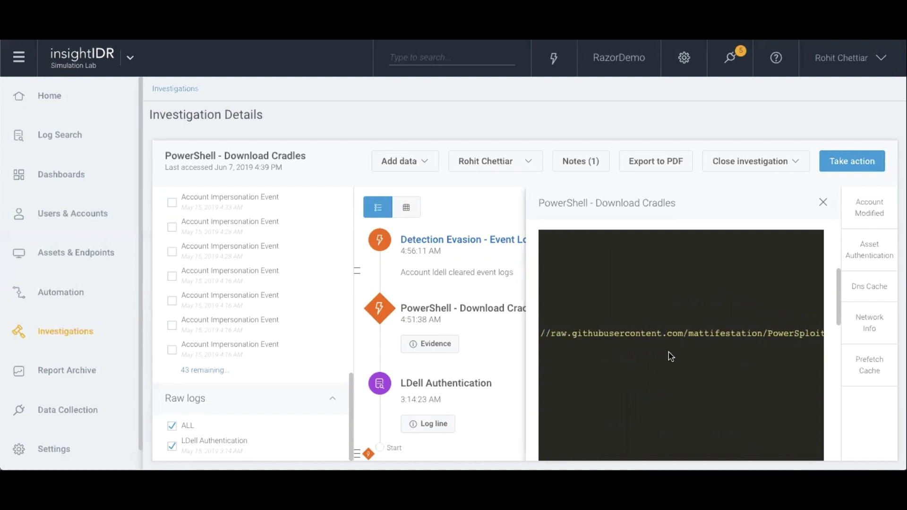
mouse_move(634, 335)
left_mouse_down()
mouse_move(688, 325)
mouse_move(732, 334)
left_mouse_up()
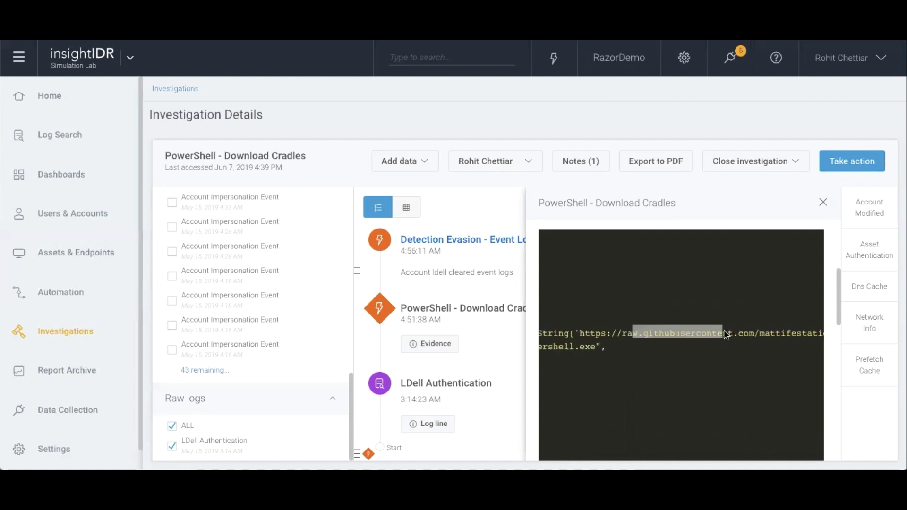
scroll(750, 365, "right", 3)
scroll(751, 365, "right", 2)
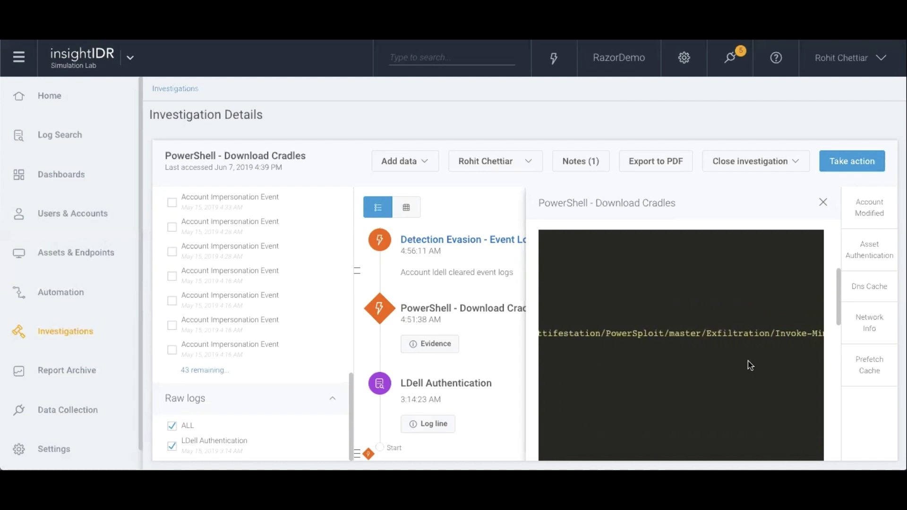
scroll(751, 365, "right", 2)
scroll(750, 365, "right", 2)
scroll(750, 365, "right", 2)
scroll(750, 365, "right", 1)
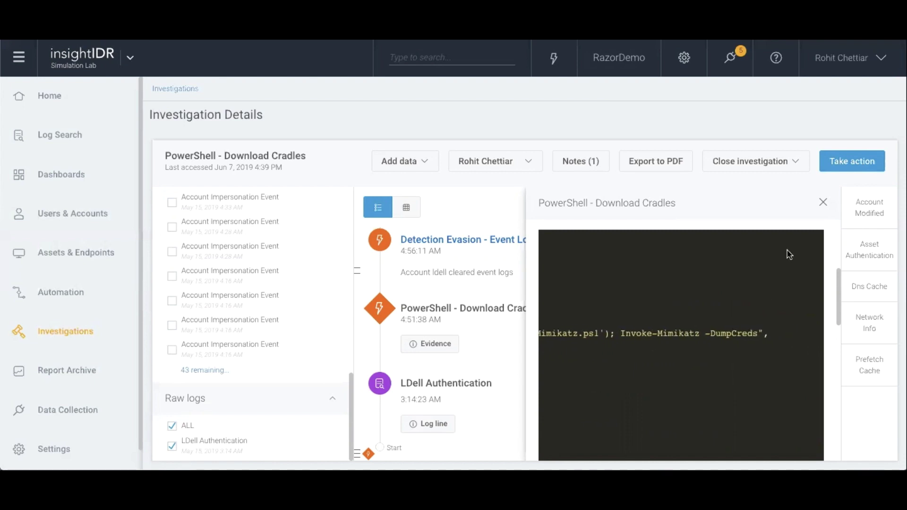
left_click(823, 204)
scroll(521, 356, "up", 2)
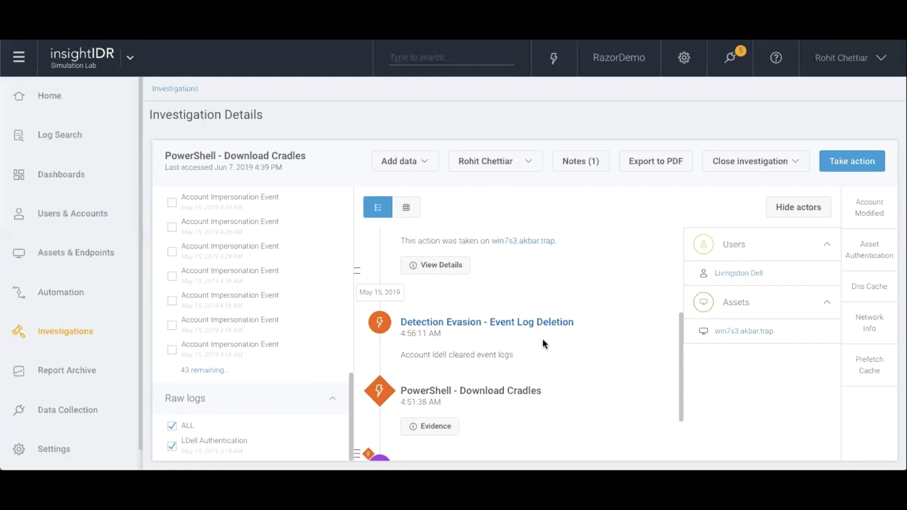
scroll(542, 339, "up", 2)
scroll(542, 339, "down", 1)
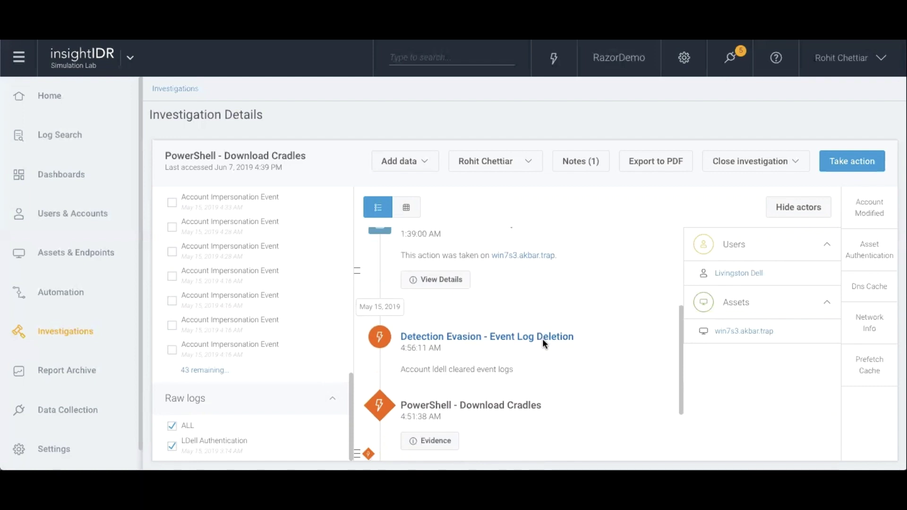
left_click(843, 164)
left_click(670, 146)
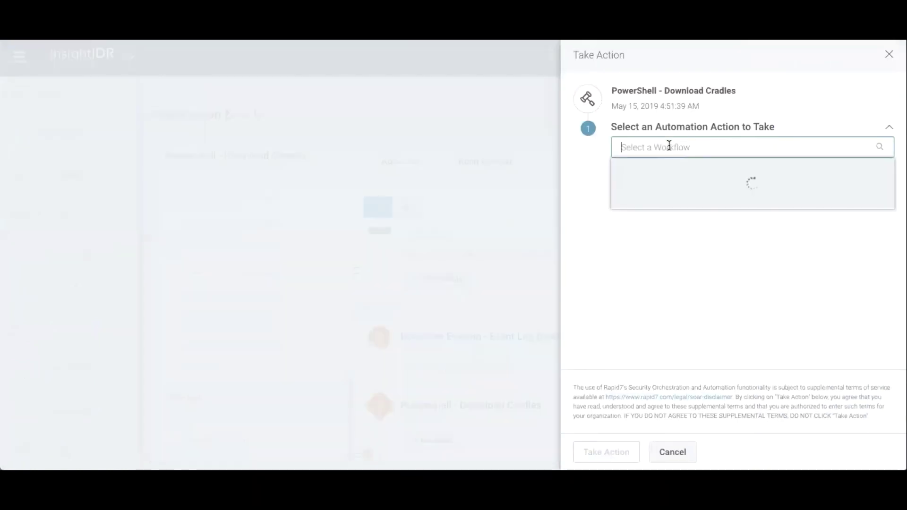
scroll(683, 207, "down", 1)
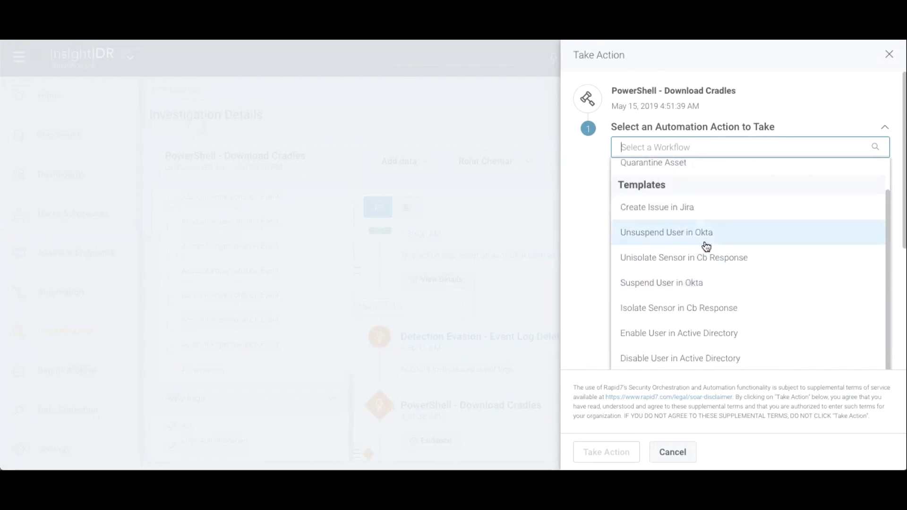
scroll(707, 247, "down", 1)
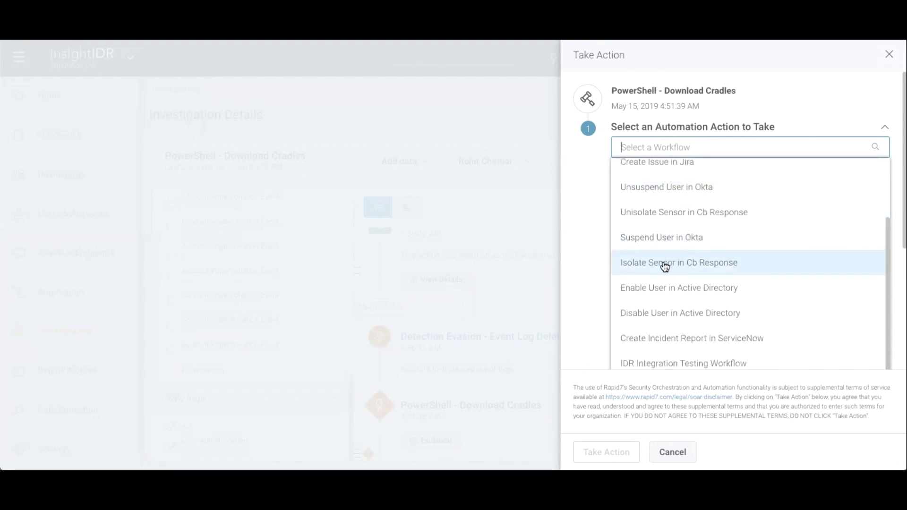
left_click(889, 56)
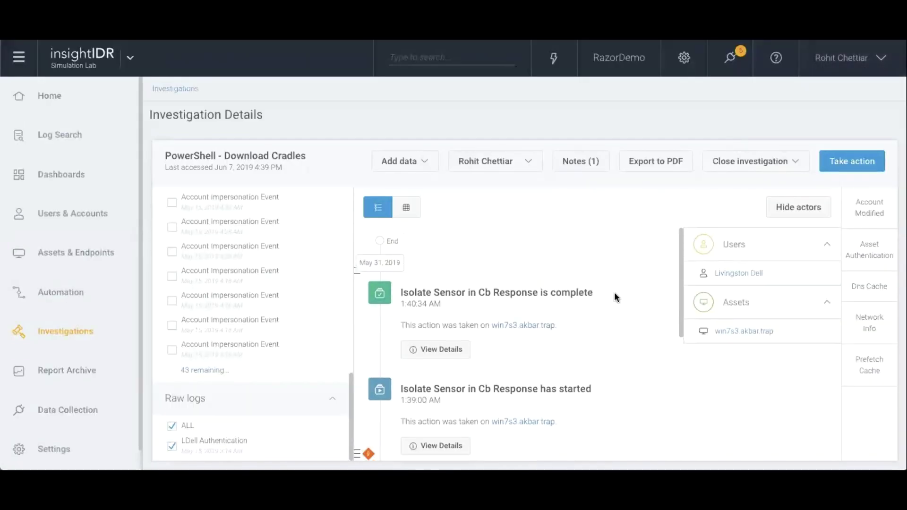
scroll(614, 293, "down", 1)
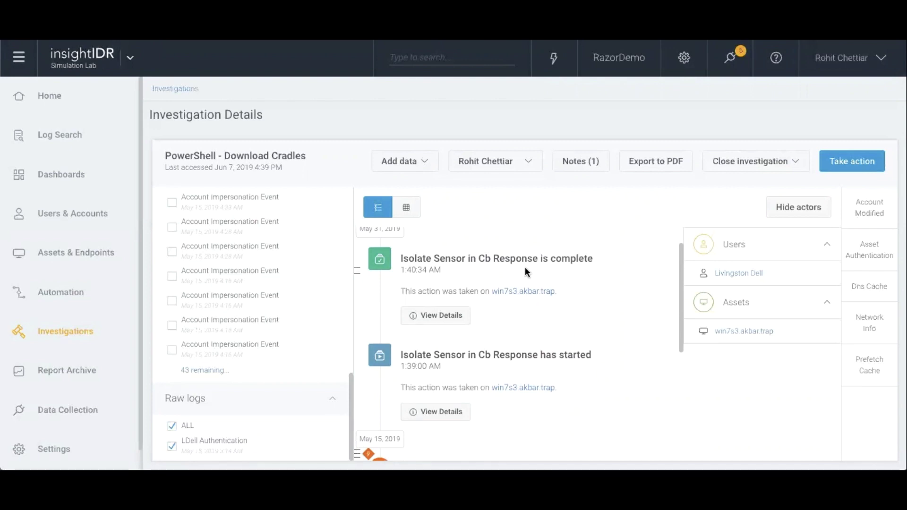
scroll(526, 268, "down", 1)
scroll(526, 268, "down", 5)
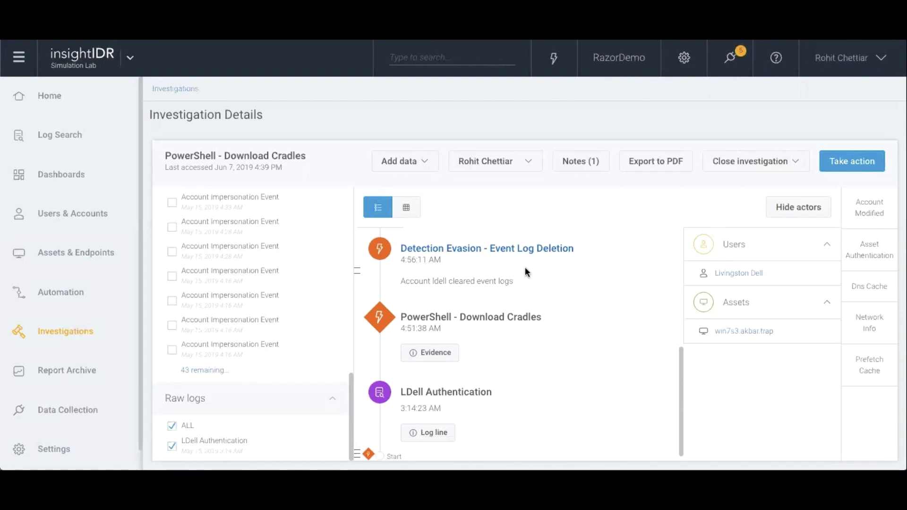
left_click(739, 273)
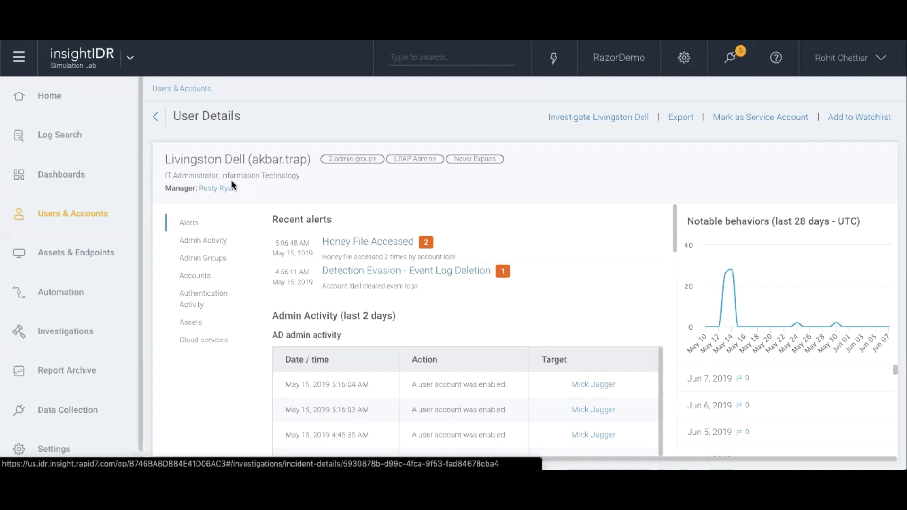
- Go back from User Details to the Investigation Details page
left_click(155, 118)
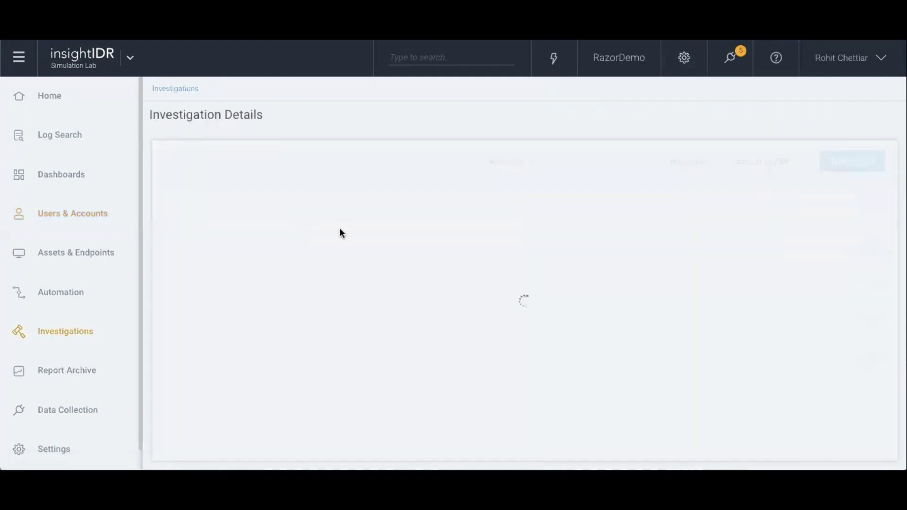